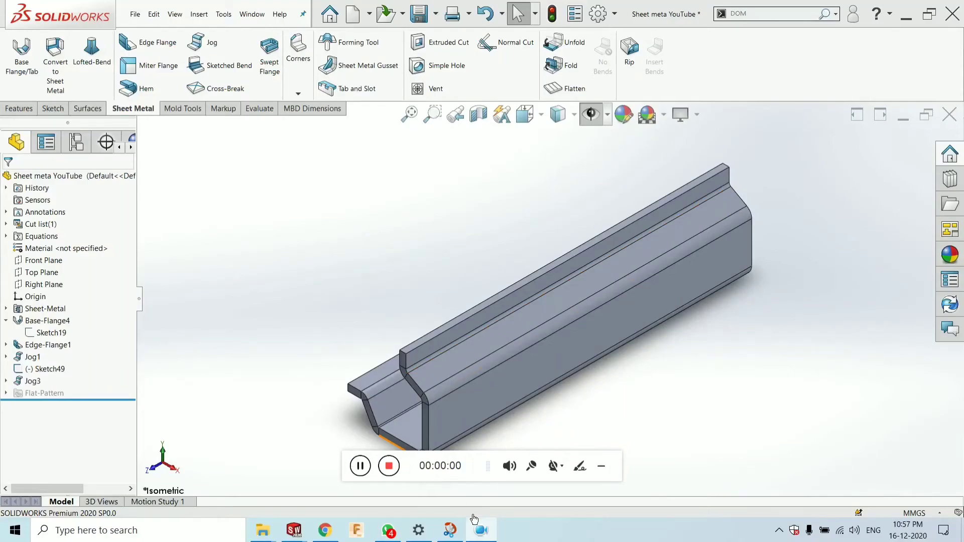
# - Delete Edge-Flange1 through Jog3, leaving only the 200 × 50 Base-Flange4 plate
pyautogui.moveTo(354, 464); pyautogui.dragTo(473, 522)
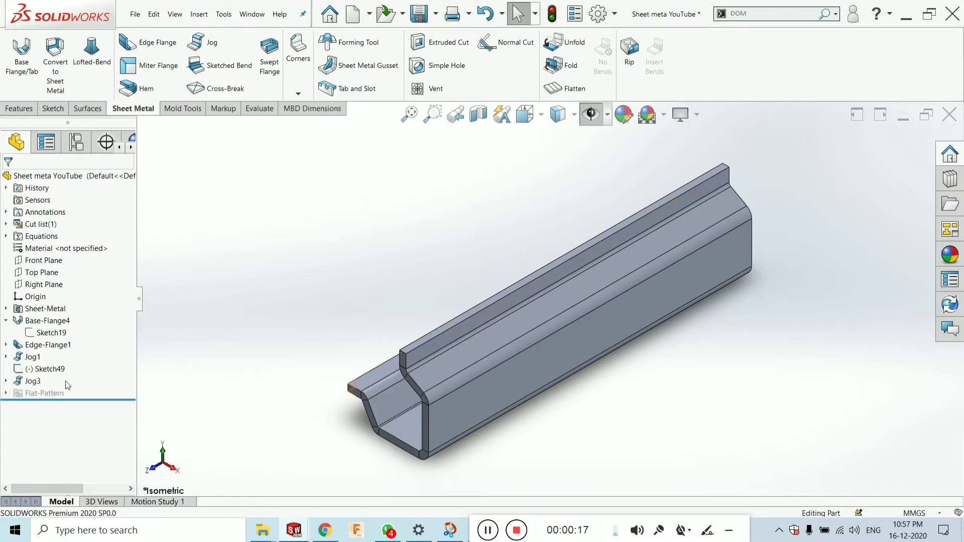
pyautogui.moveTo(76, 380); pyautogui.dragTo(20, 346)
pyautogui.press('Delete')
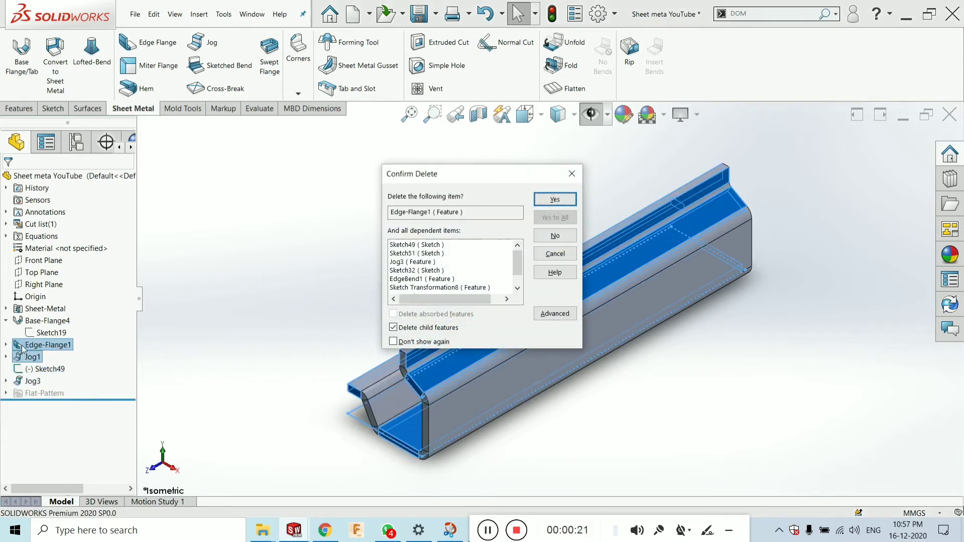
pyautogui.press('Return')
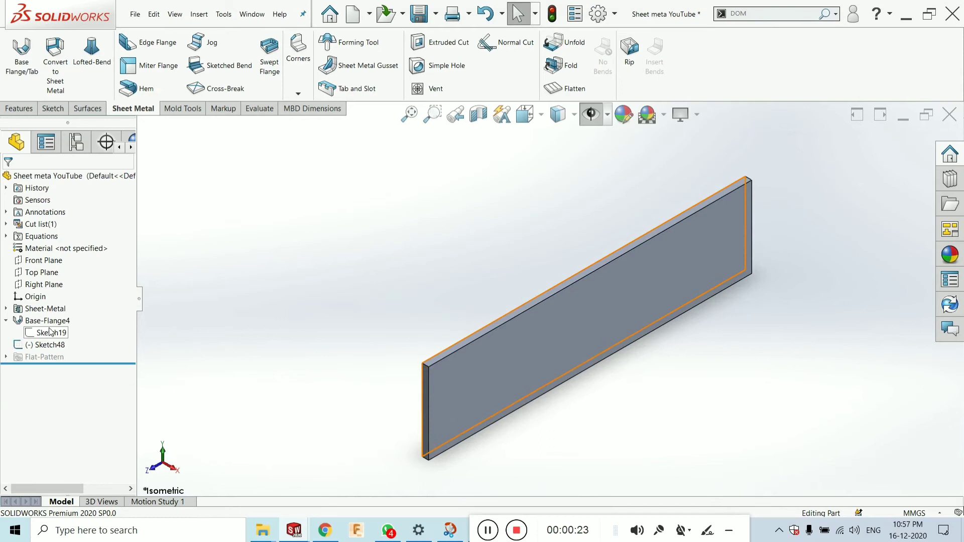
pyautogui.click(48, 321)
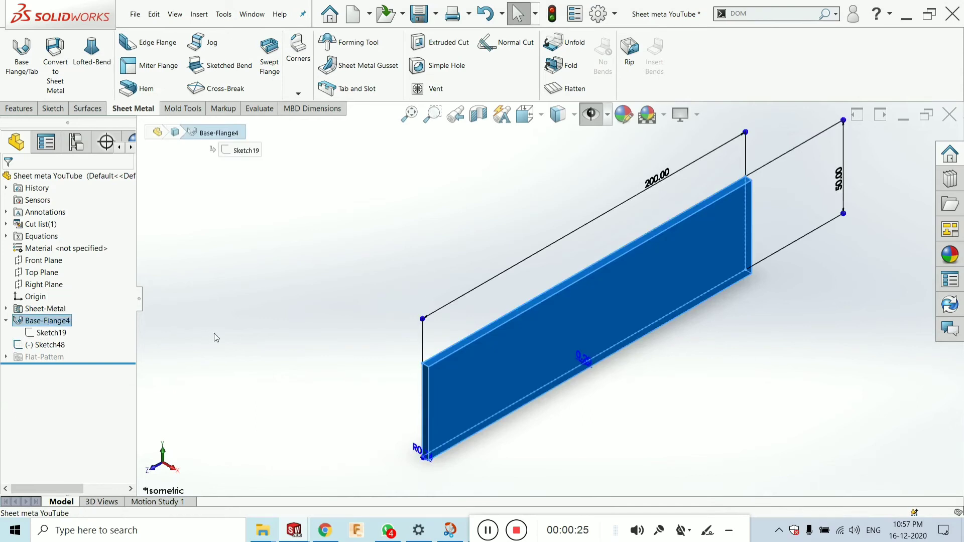
# - Add Edge-Flange2 on the base plate's bottom edge, pulled out to 200 mm
pyautogui.click(217, 365)
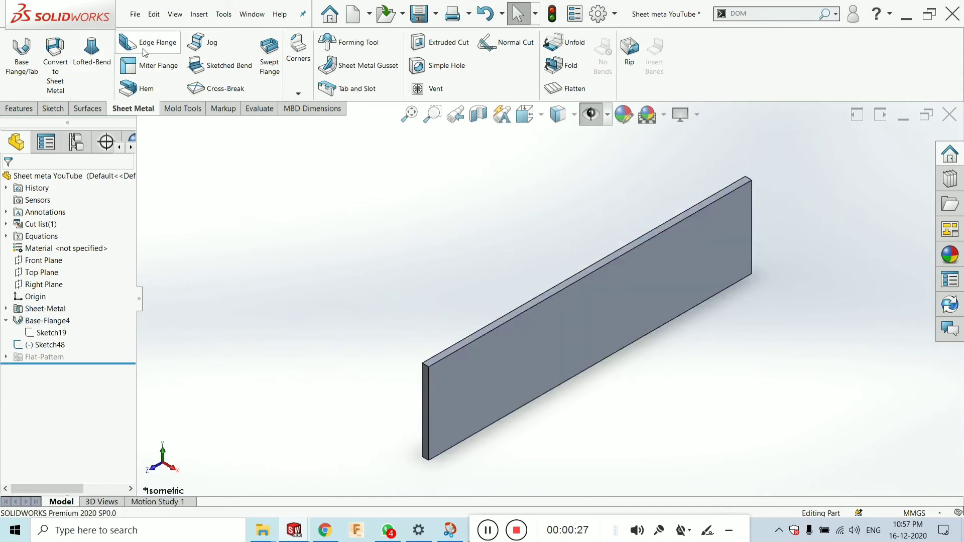
pyautogui.click(499, 420)
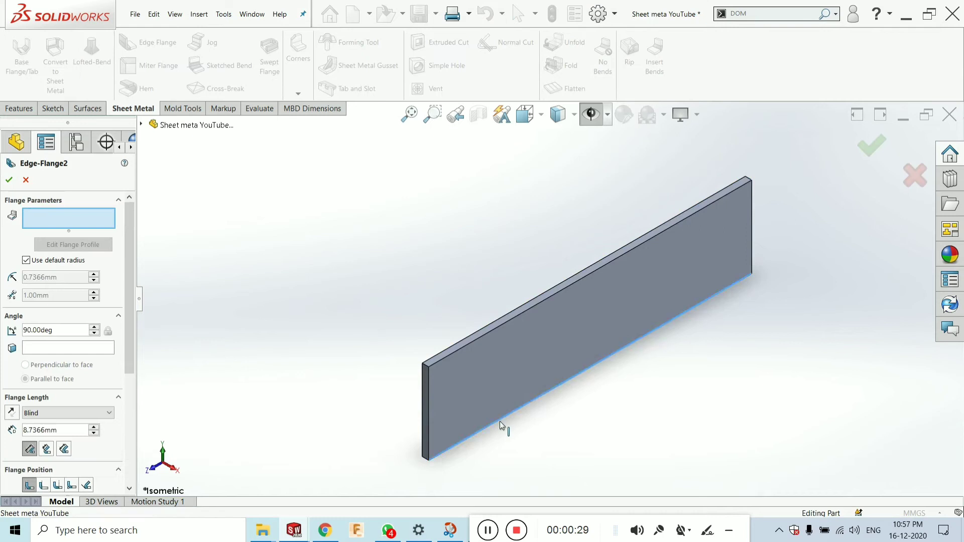
pyautogui.scroll(4, 603, 420)
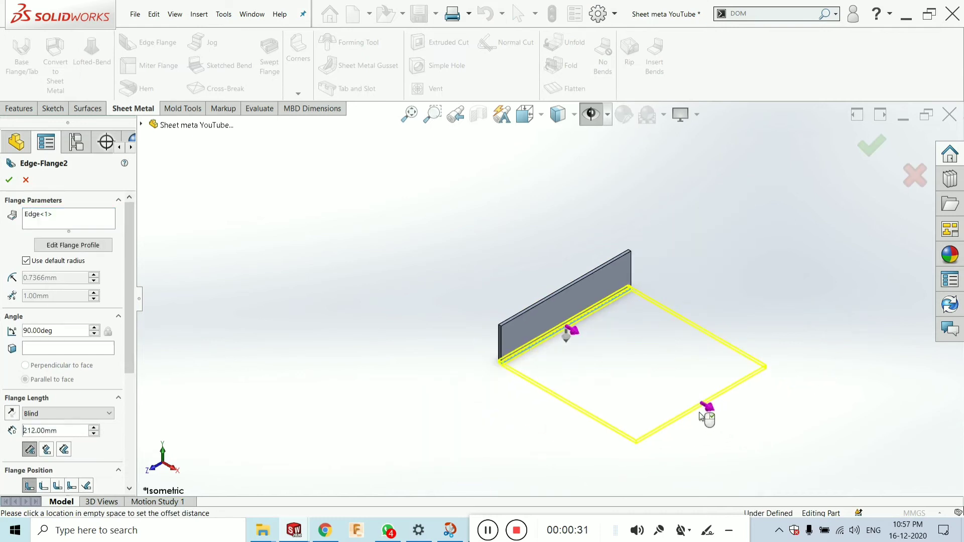
pyautogui.click(687, 404)
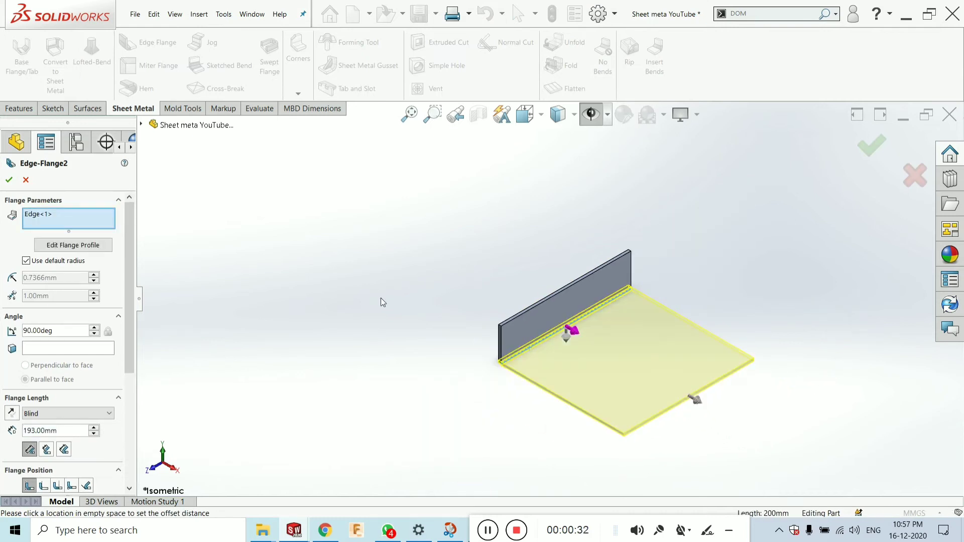
pyautogui.click(9, 180)
pyautogui.scroll(-3, 532, 342)
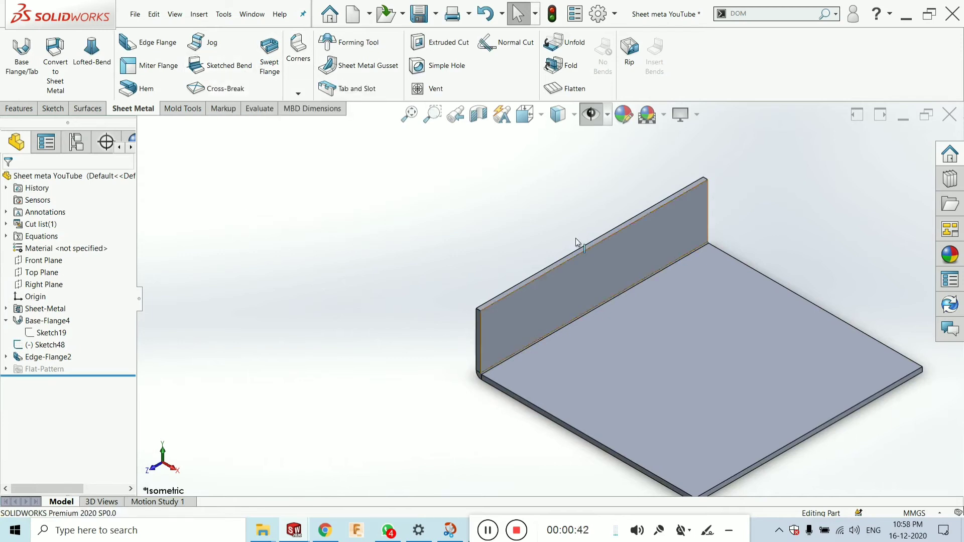
# - Start a Sketched Bend on the flange face, viewed normal to it
pyautogui.click(230, 67)
pyautogui.click(667, 335)
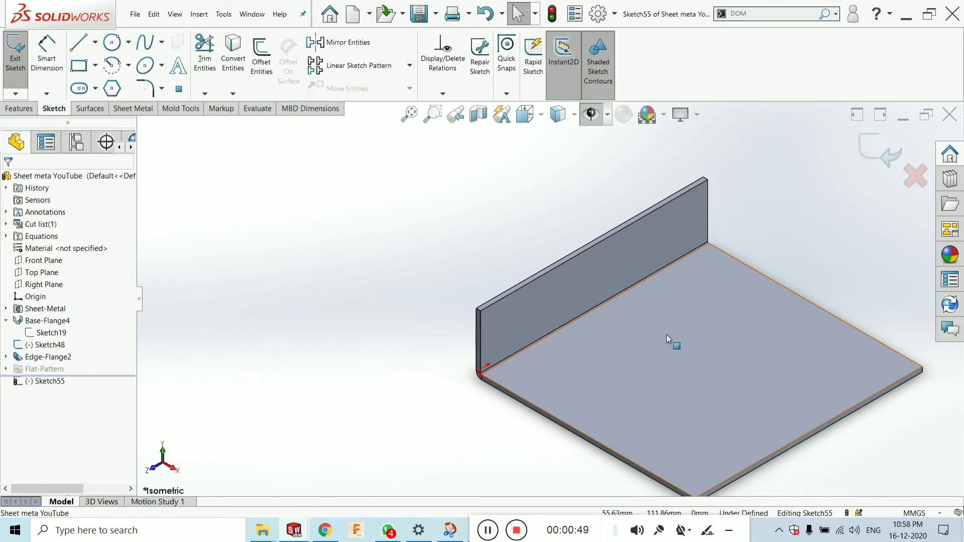
pyautogui.hotkey('ctrl', '8')
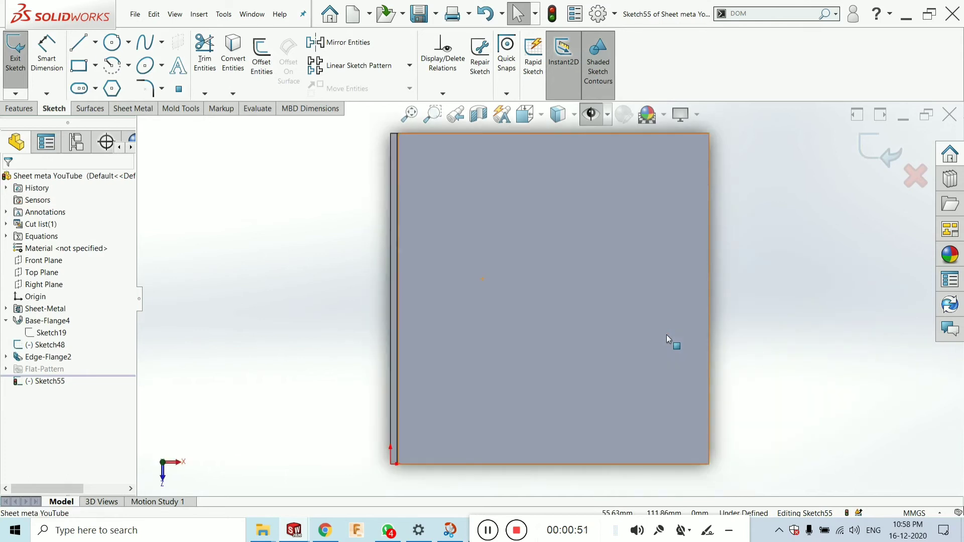
# - Draw three connected line segments from the flange's top edge to its bottom edge
pyautogui.click(87, 46)
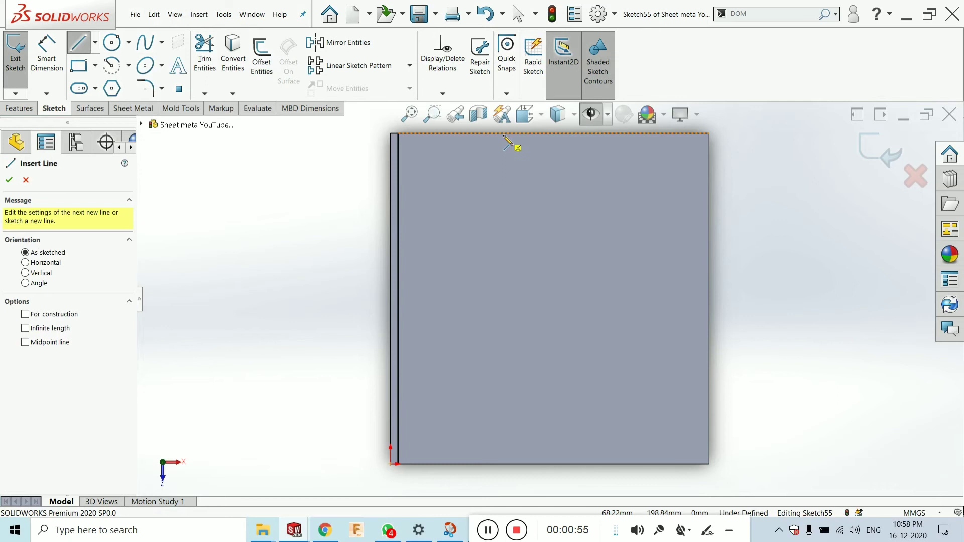
pyautogui.moveTo(503, 134)
pyautogui.mouseDown()
pyautogui.moveTo(729, 226)
pyautogui.moveTo(679, 265)
pyautogui.mouseUp()
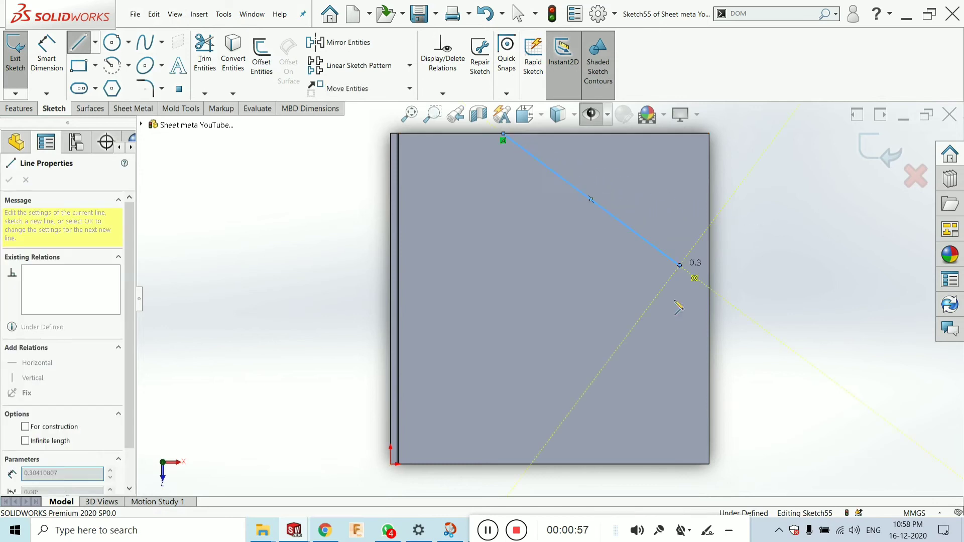
pyautogui.click(572, 380)
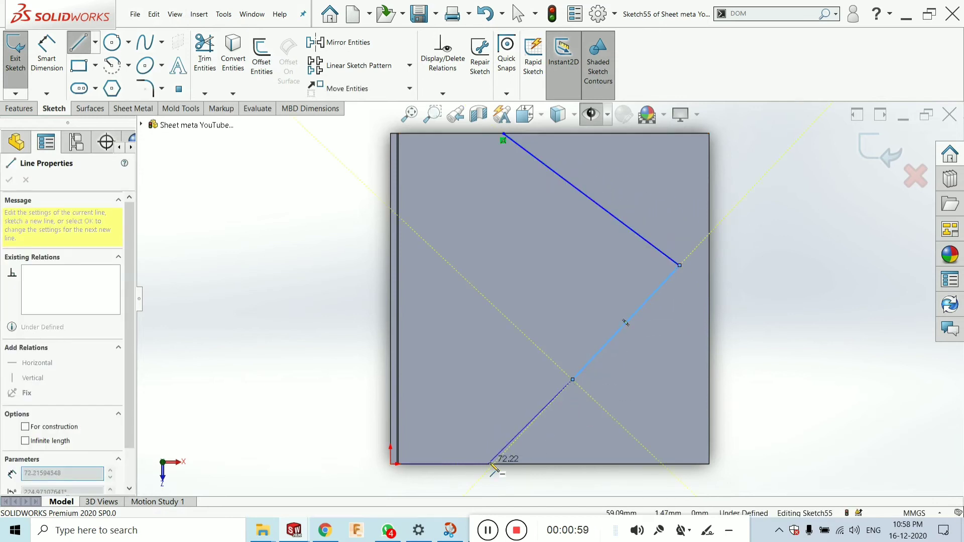
pyautogui.click(561, 463)
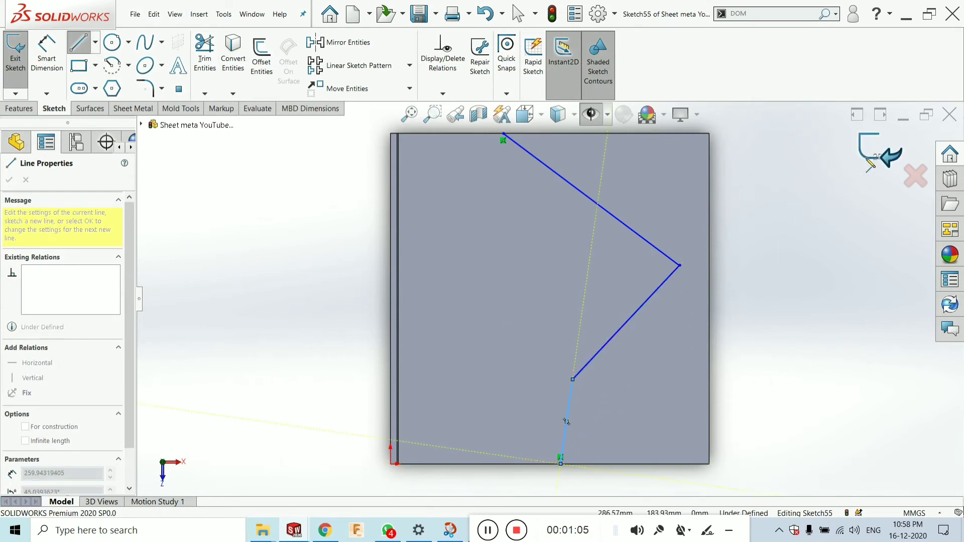
pyautogui.press('Escape')
# - Set the flange face as fixed and apply the bend, which fails with an intersecting-line error
pyautogui.press('s')
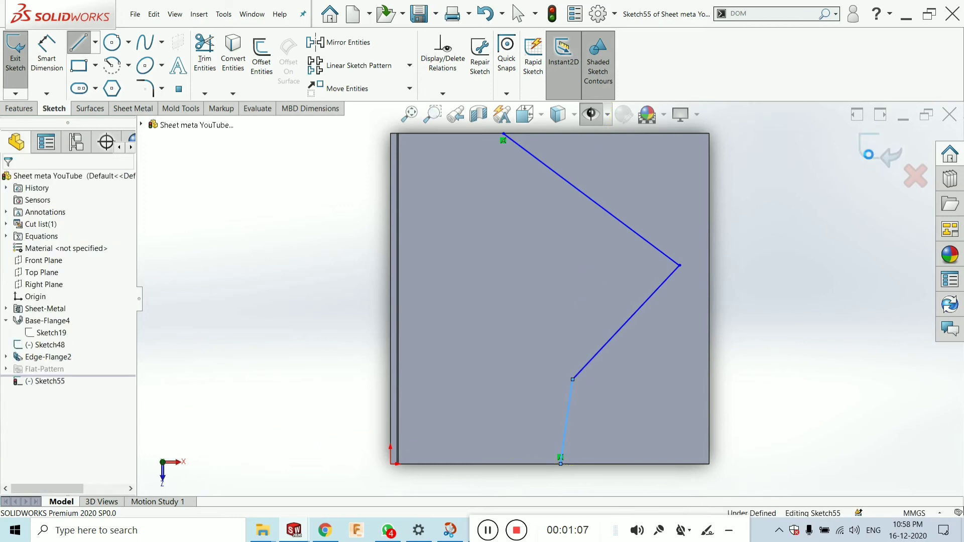
pyautogui.click(766, 266)
pyautogui.moveTo(735, 333); pyautogui.dragTo(581, 338, button='middle')
pyautogui.click(549, 318)
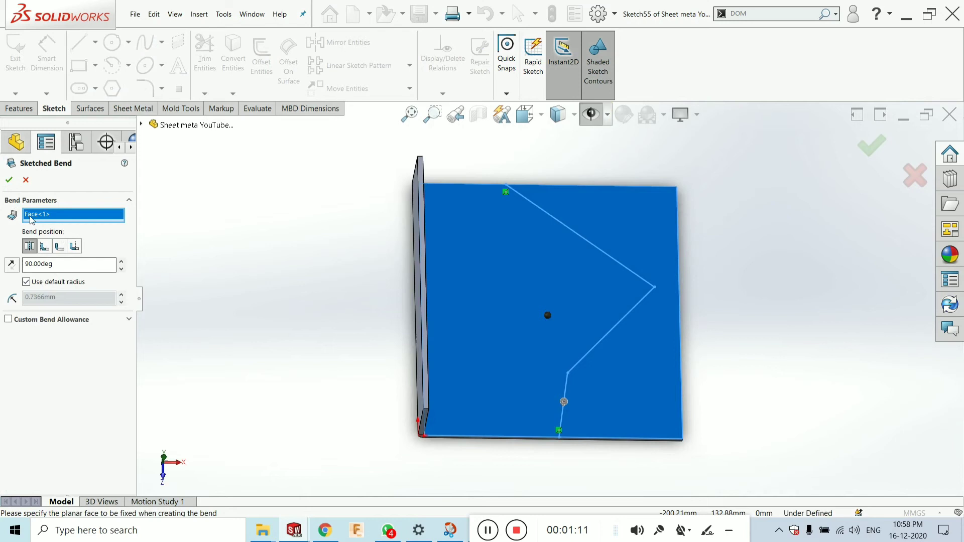
pyautogui.click(9, 180)
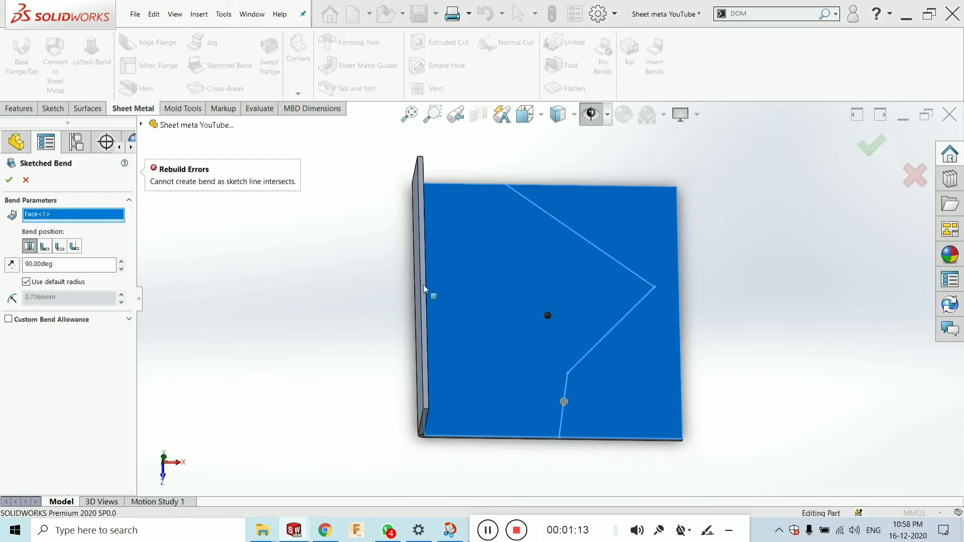
pyautogui.moveTo(423, 289); pyautogui.dragTo(436, 202, button='middle')
pyautogui.moveTo(570, 355); pyautogui.dragTo(552, 361, button='middle')
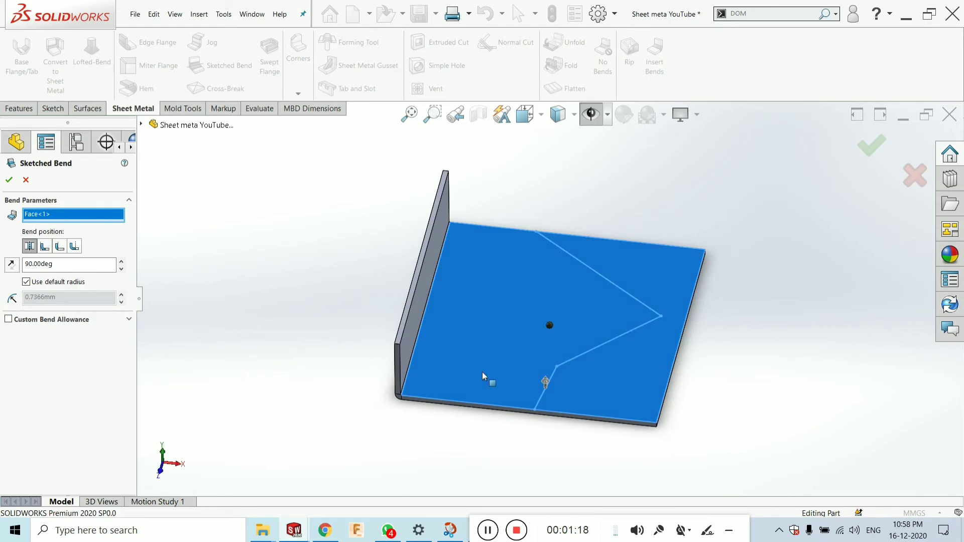
pyautogui.moveTo(484, 377); pyautogui.dragTo(550, 343, button='middle')
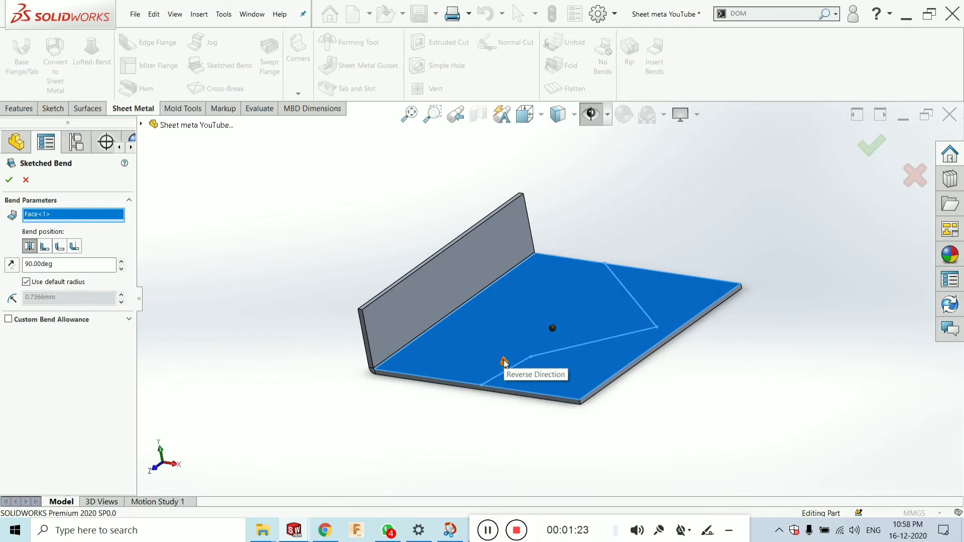
# - Cancel the failed Sketched Bend and delete Sketch55
pyautogui.click(26, 180)
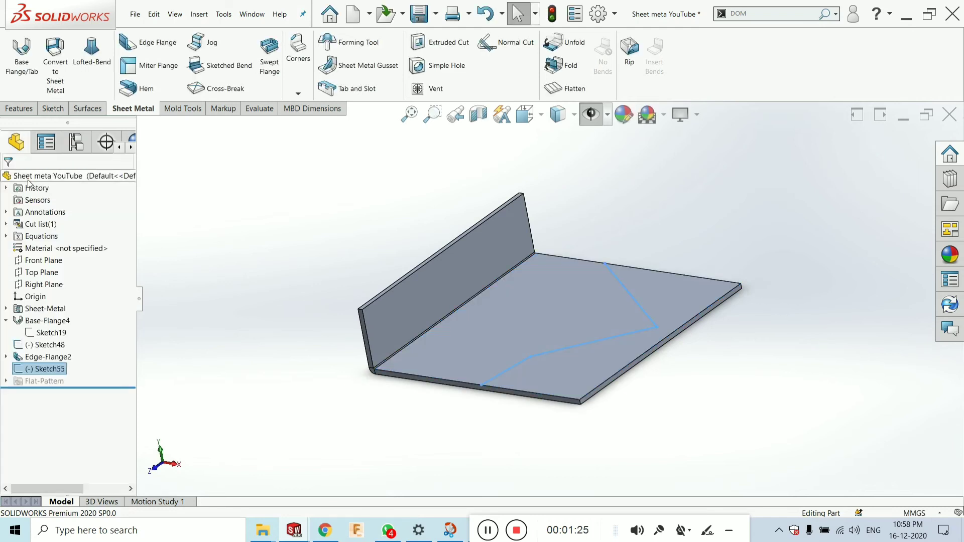
pyautogui.rightClick(41, 370)
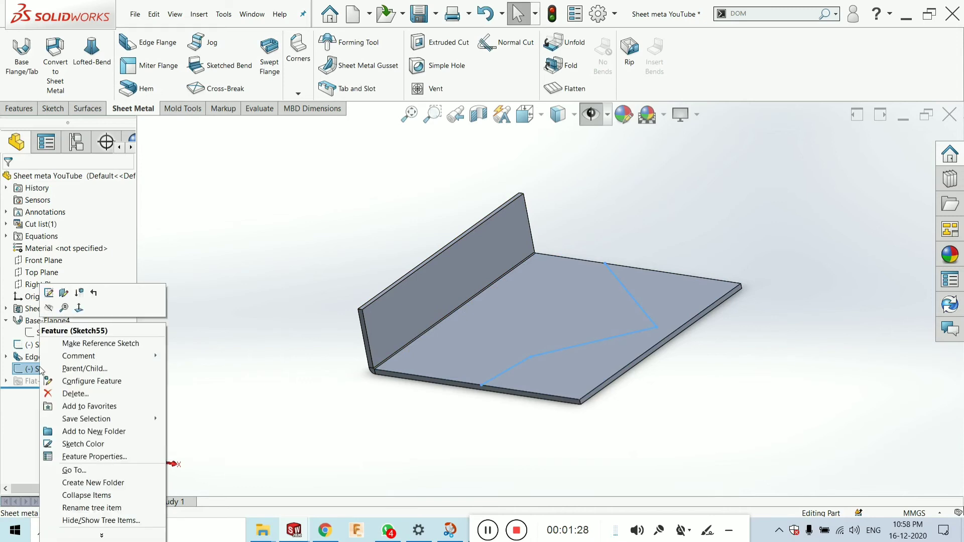
pyautogui.click(80, 395)
pyautogui.press('Return')
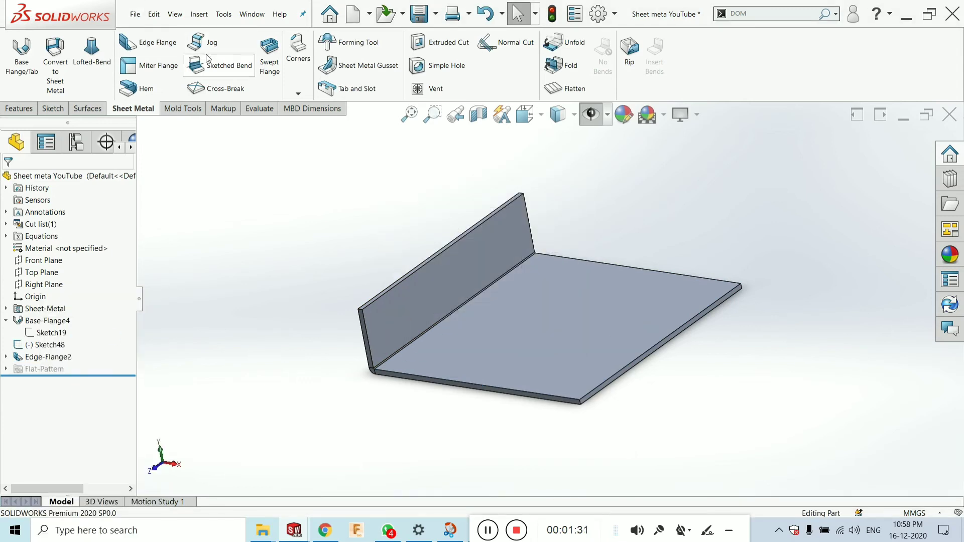
# - Start a new Sketched Bend and draw one diagonal line from the face's top edge to its right edge
pyautogui.click(213, 65)
pyautogui.click(541, 303)
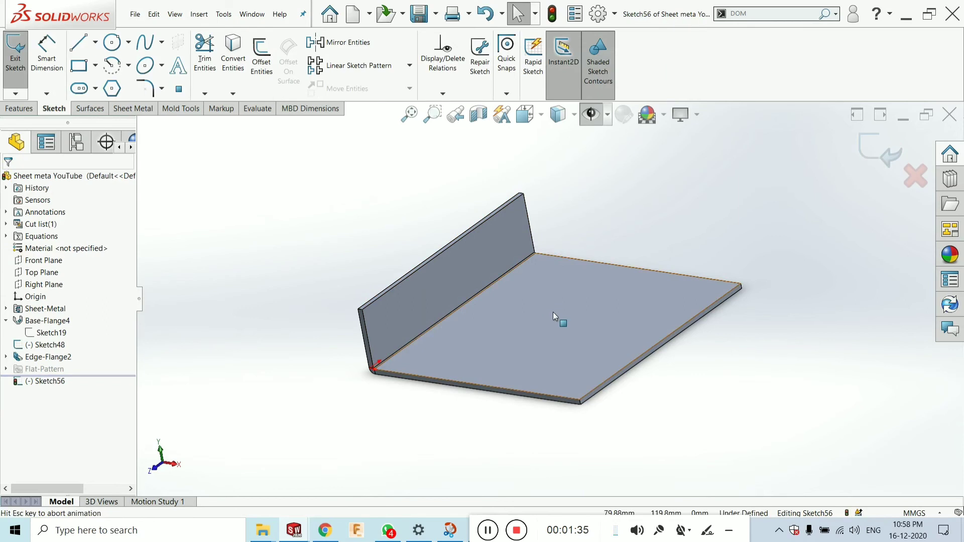
pyautogui.hotkey('ctrl', '8')
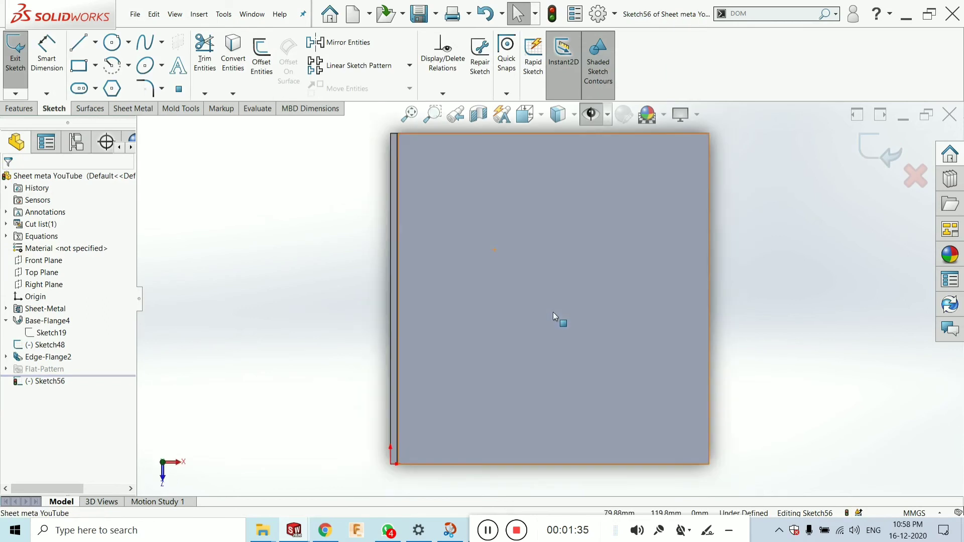
pyautogui.click(87, 45)
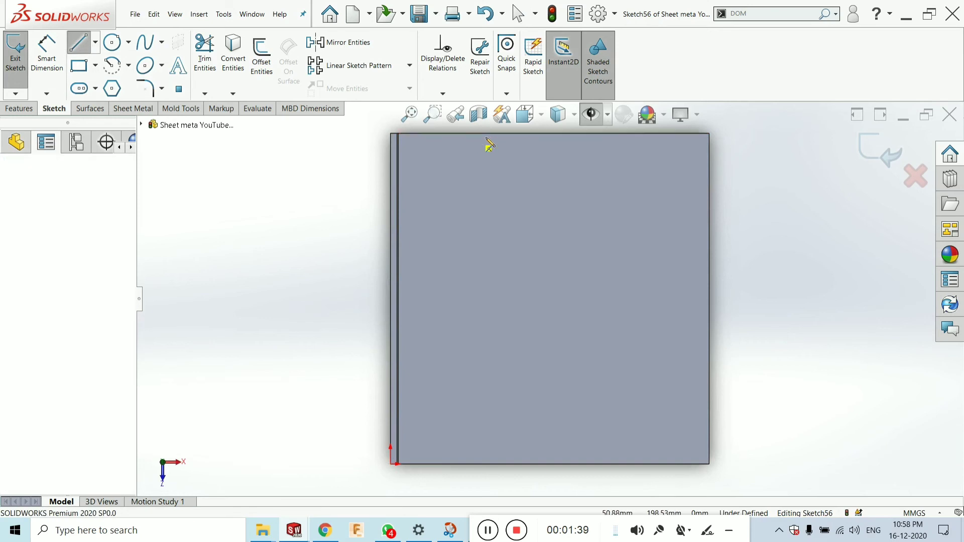
pyautogui.click(474, 135)
pyautogui.click(710, 250)
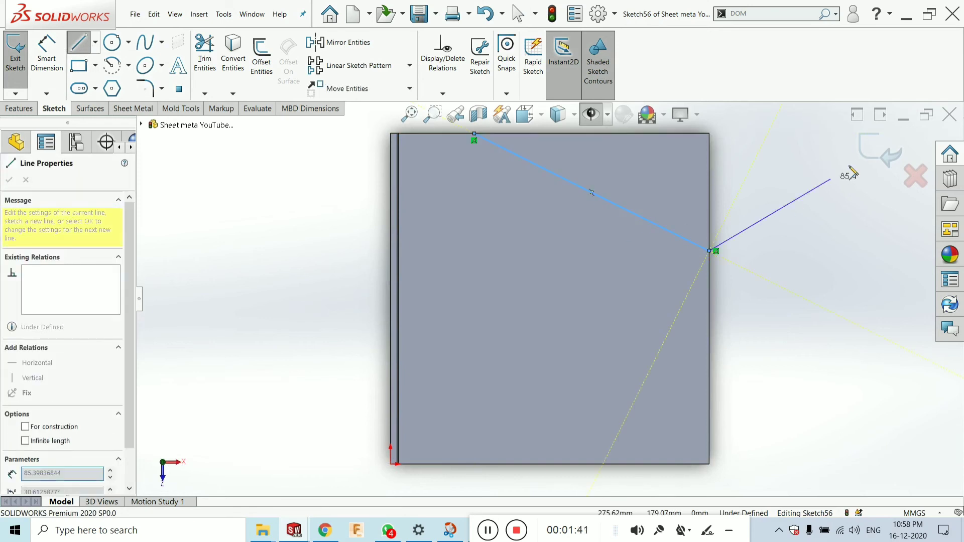
pyautogui.press('Escape')
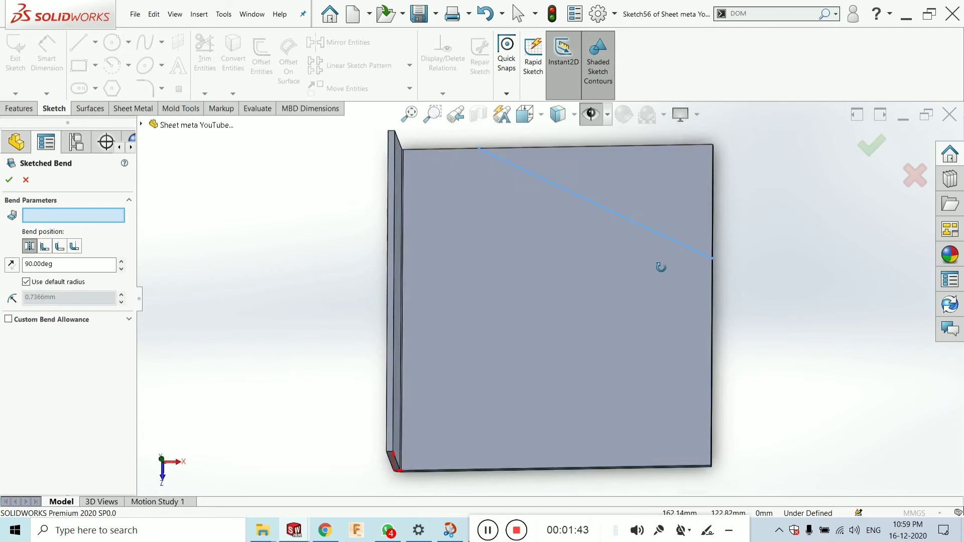
# - Set the main plate as the fixed face and check the 90° corner fold preview
pyautogui.moveTo(661, 267); pyautogui.dragTo(461, 196, button='middle')
pyautogui.click(527, 258)
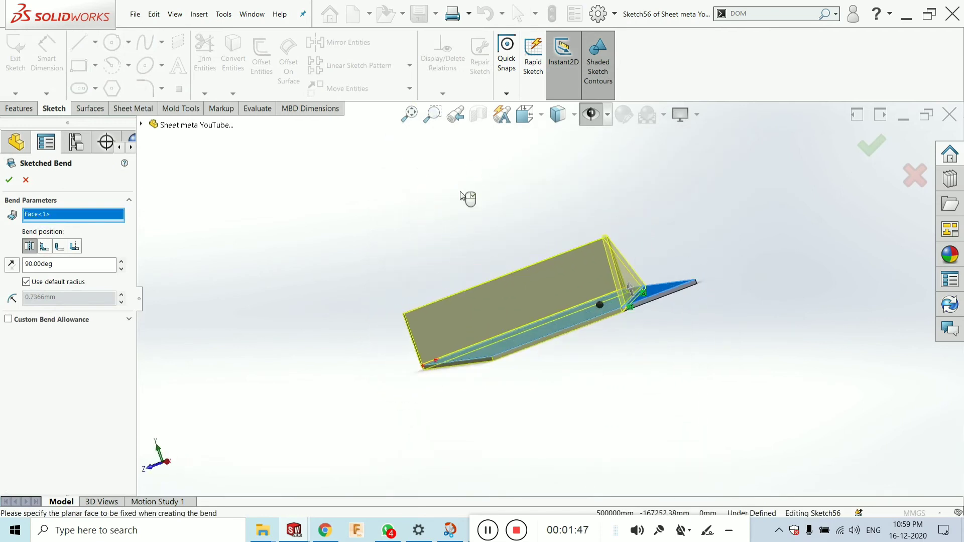
pyautogui.moveTo(586, 283)
pyautogui.mouseDown(button='middle')
pyautogui.moveTo(618, 287)
pyautogui.moveTo(609, 310)
pyautogui.moveTo(607, 301)
pyautogui.mouseUp(button='middle')
pyautogui.scroll(-2, 613, 309)
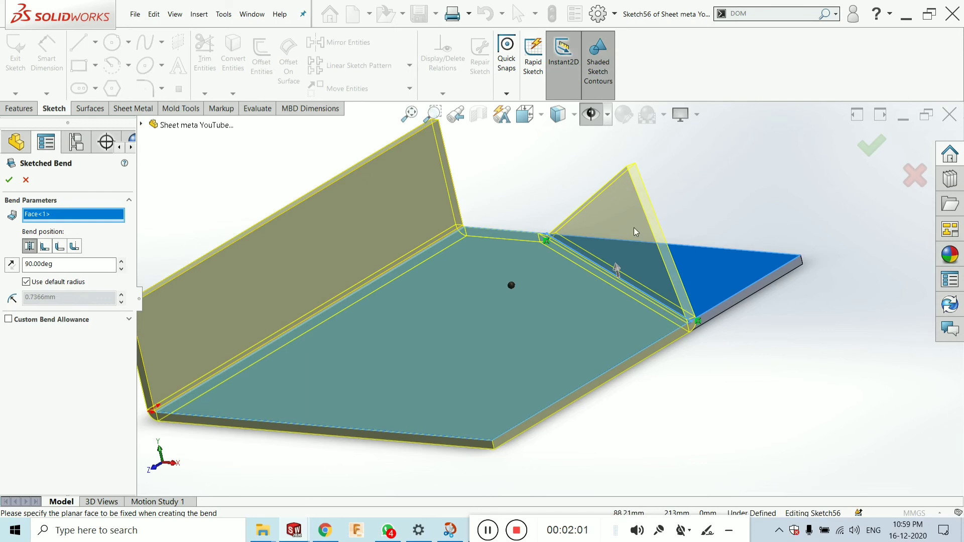
# - Lower the bend angle from 90° to 46°
pyautogui.click(122, 270)
pyautogui.click(121, 270)
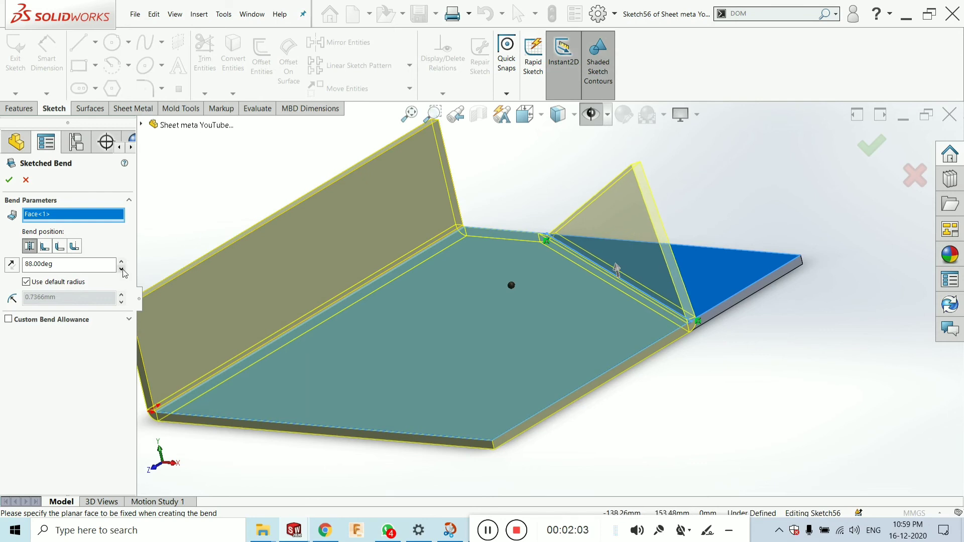
pyautogui.click(122, 270)
pyautogui.click(121, 270)
pyautogui.click(122, 270)
pyautogui.click(121, 270)
pyautogui.click(121, 271)
pyautogui.click(122, 268)
pyautogui.click(122, 268)
pyautogui.click(121, 268)
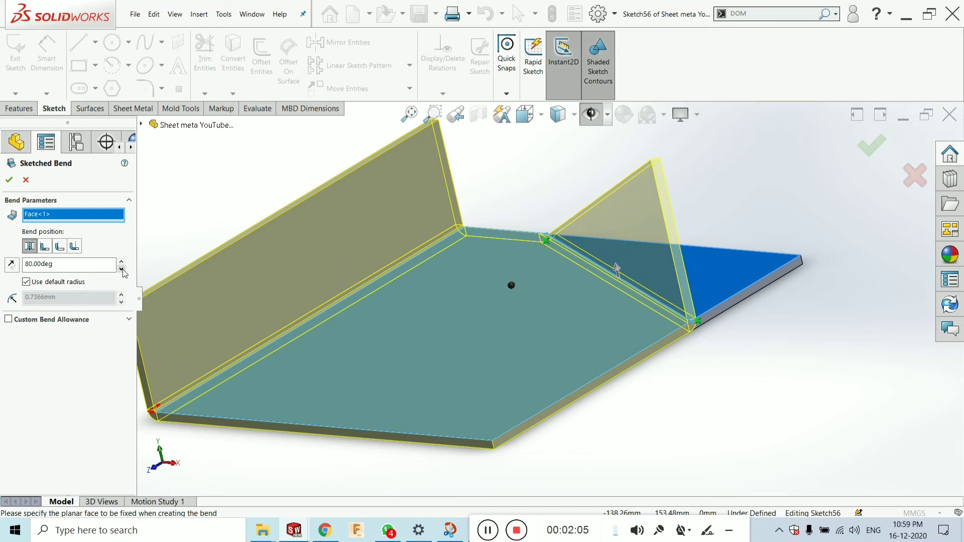
pyautogui.moveTo(502, 281); pyautogui.dragTo(475, 287, button='middle')
pyautogui.scroll(3, 657, 284)
pyautogui.moveTo(657, 284); pyautogui.dragTo(543, 322, button='middle')
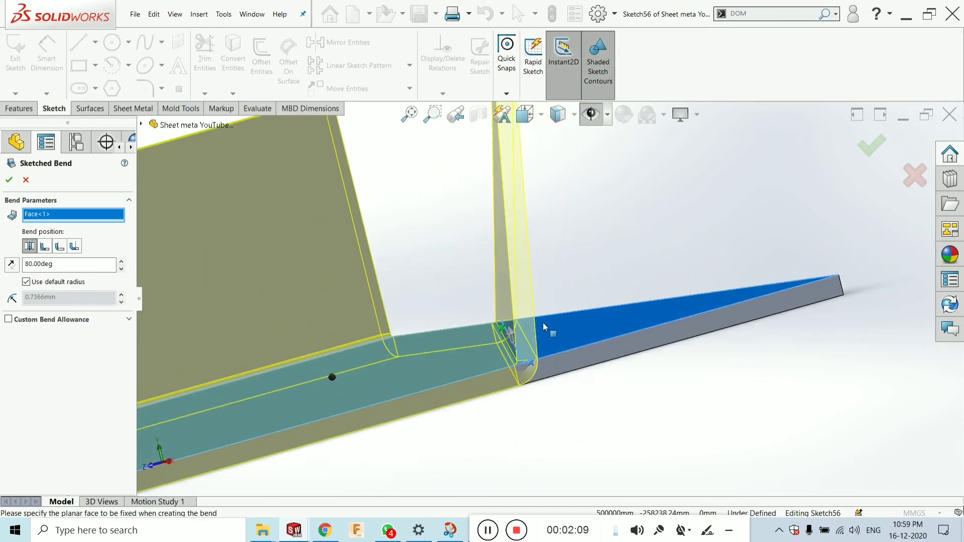
pyautogui.click(120, 268)
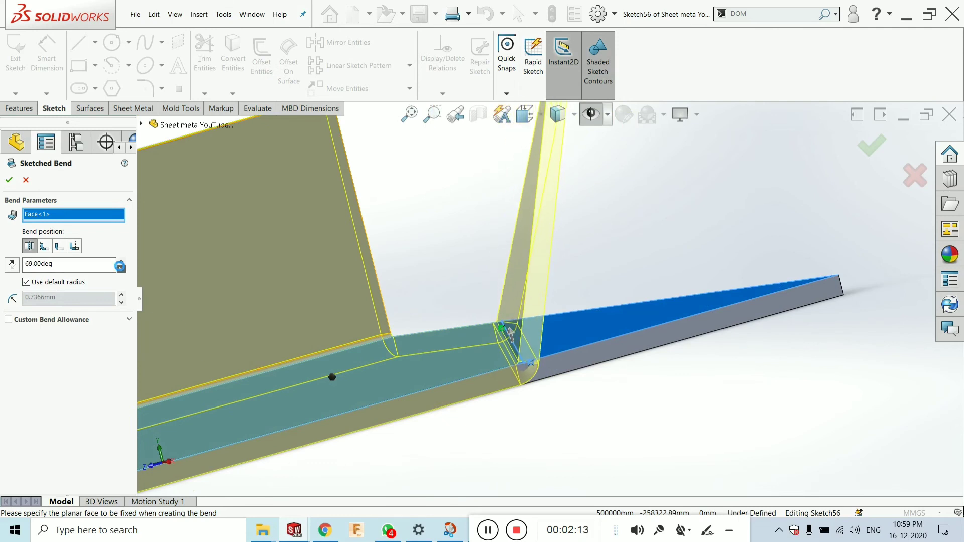
pyautogui.moveTo(120, 266); pyautogui.dragTo(121, 262)
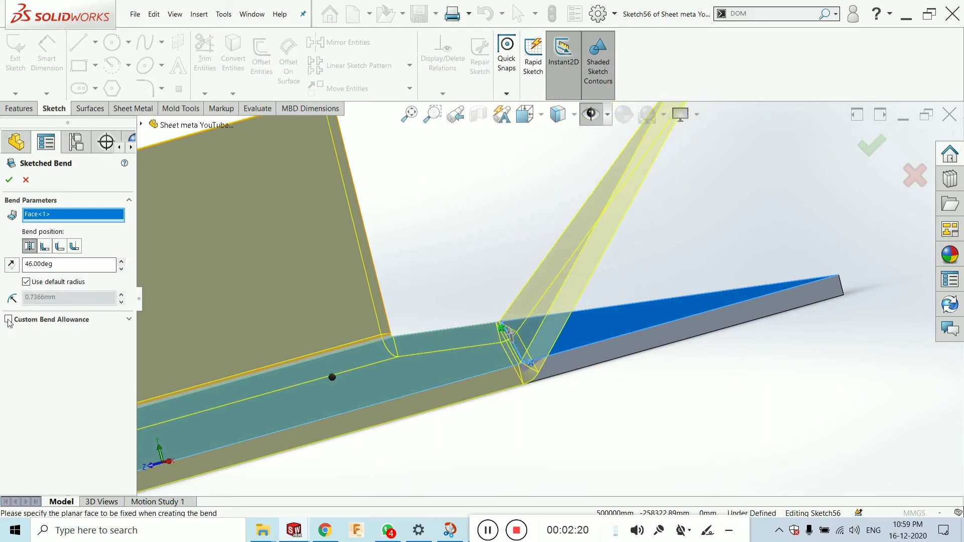
# - Try the bend position options, keep Bend Centerline, and accept Sketched Bend2
pyautogui.click(45, 247)
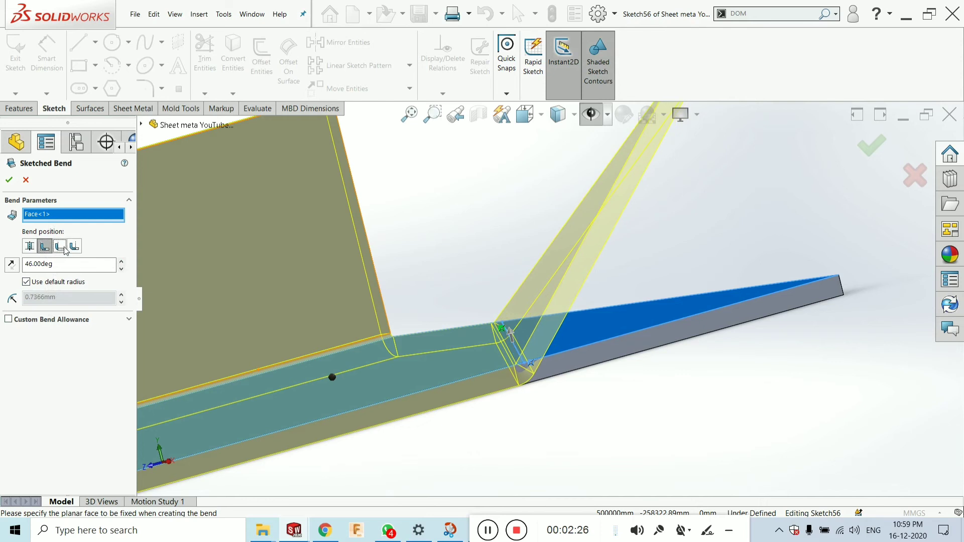
pyautogui.click(59, 246)
pyautogui.click(74, 247)
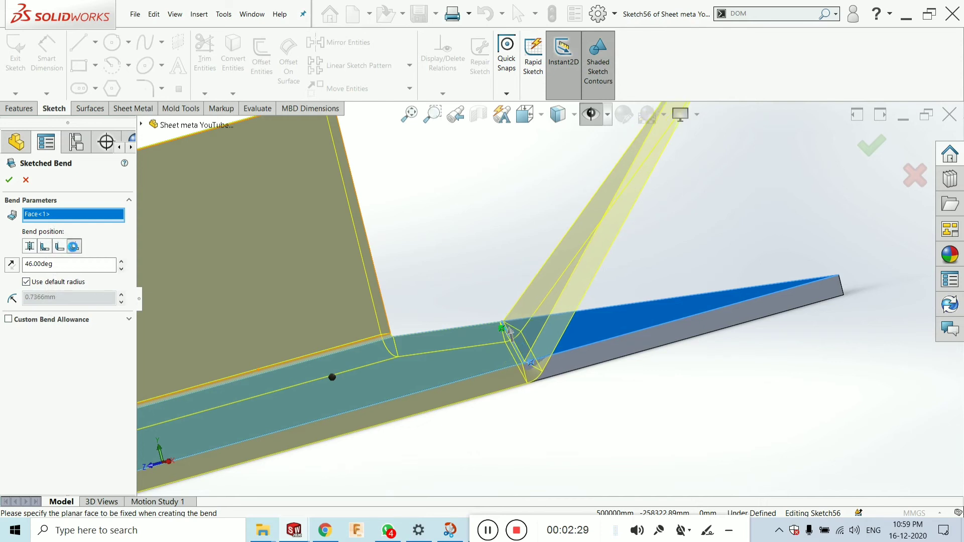
pyautogui.click(30, 247)
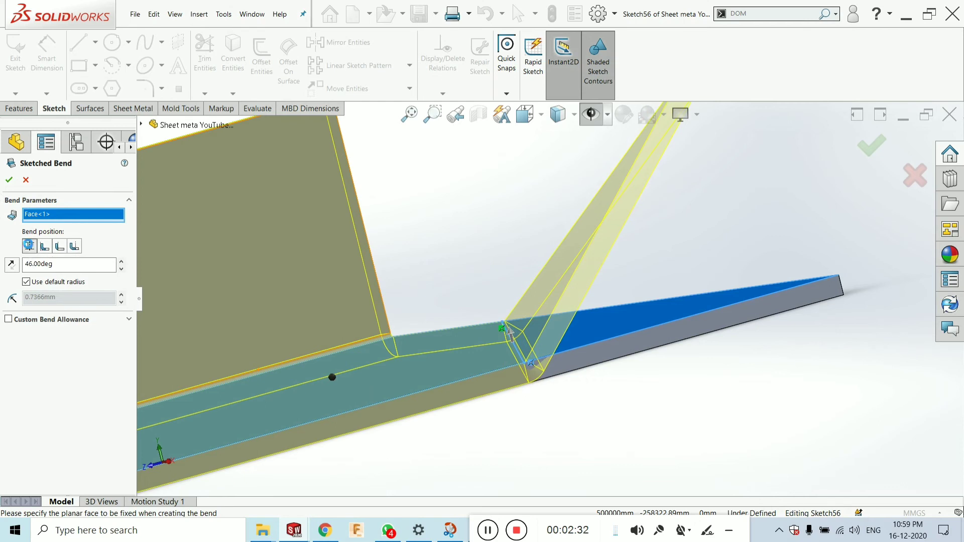
pyautogui.click(9, 180)
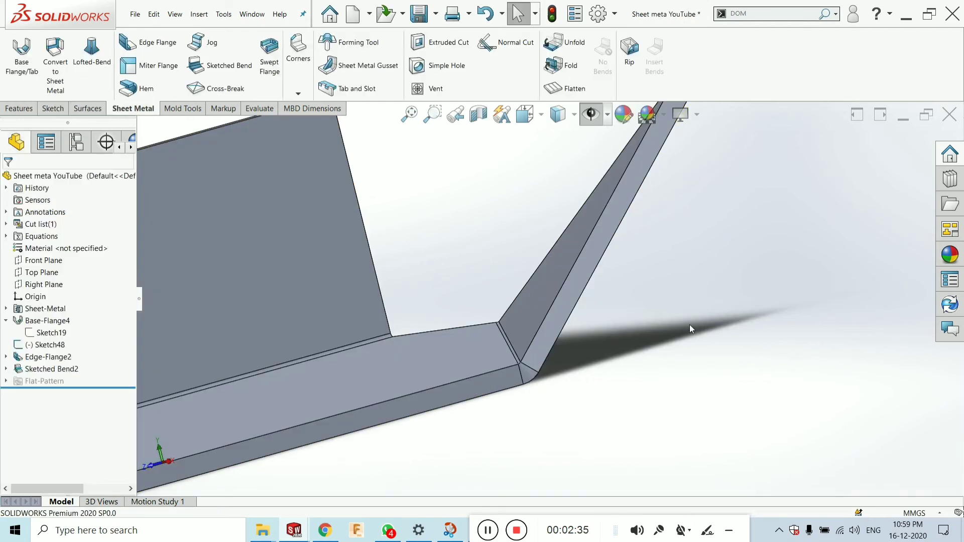
# - Inspect the bent corner from several angles, then switch to the channel's YouTube About page
pyautogui.moveTo(694, 333); pyautogui.dragTo(616, 351, button='middle')
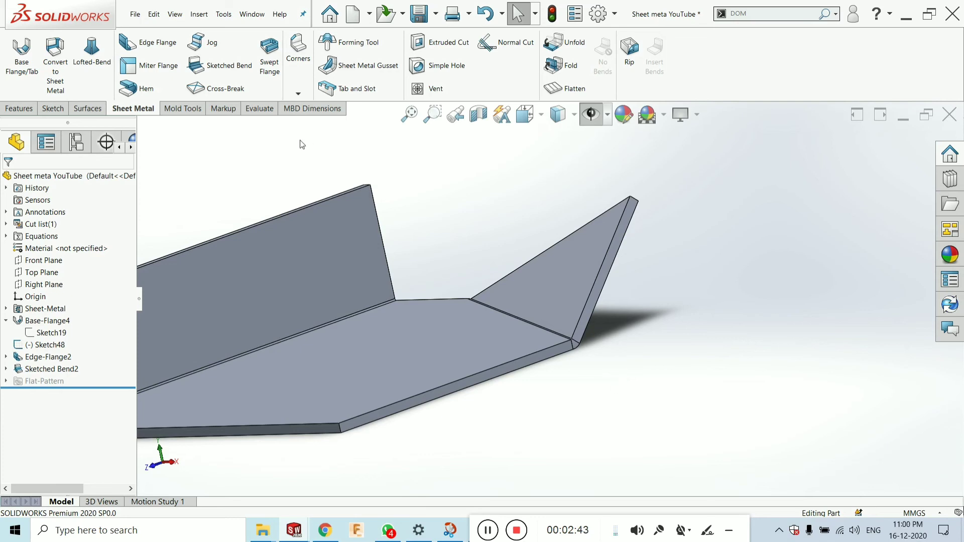
pyautogui.scroll(-5, 587, 369)
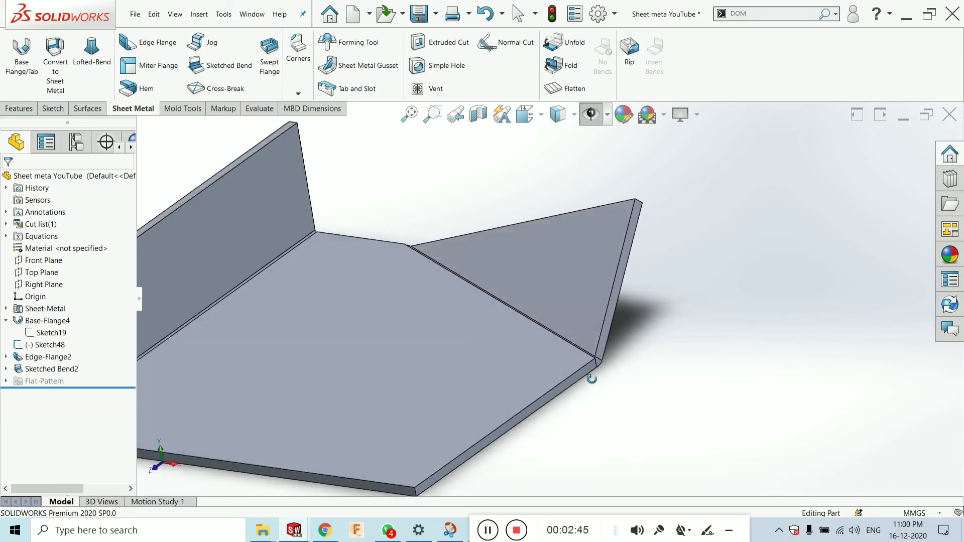
pyautogui.scroll(-5, 587, 351)
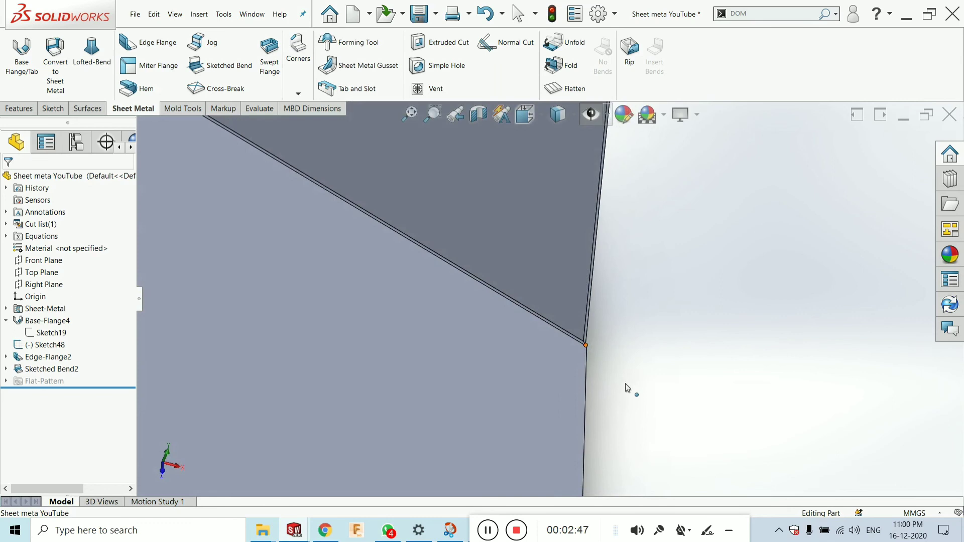
pyautogui.moveTo(587, 350); pyautogui.dragTo(545, 321, button='middle')
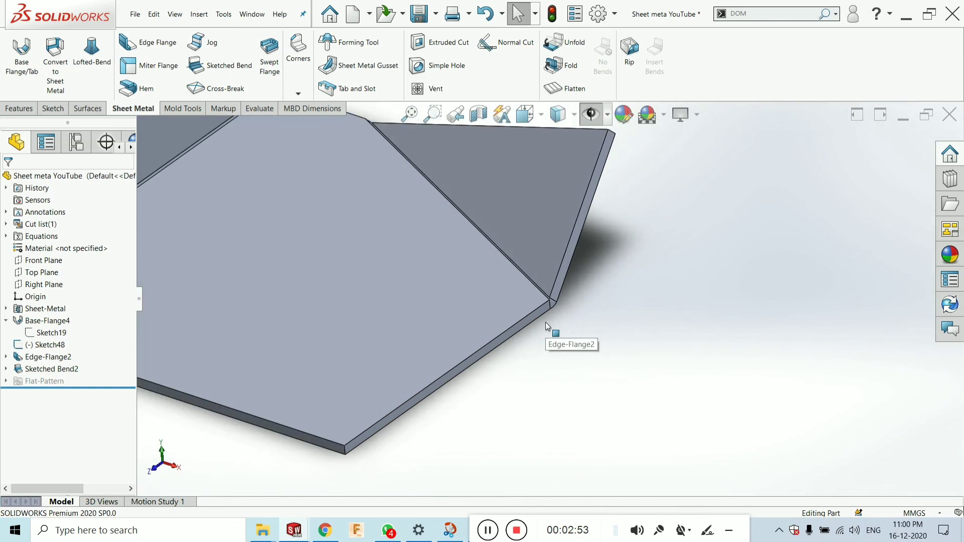
pyautogui.click(326, 532)
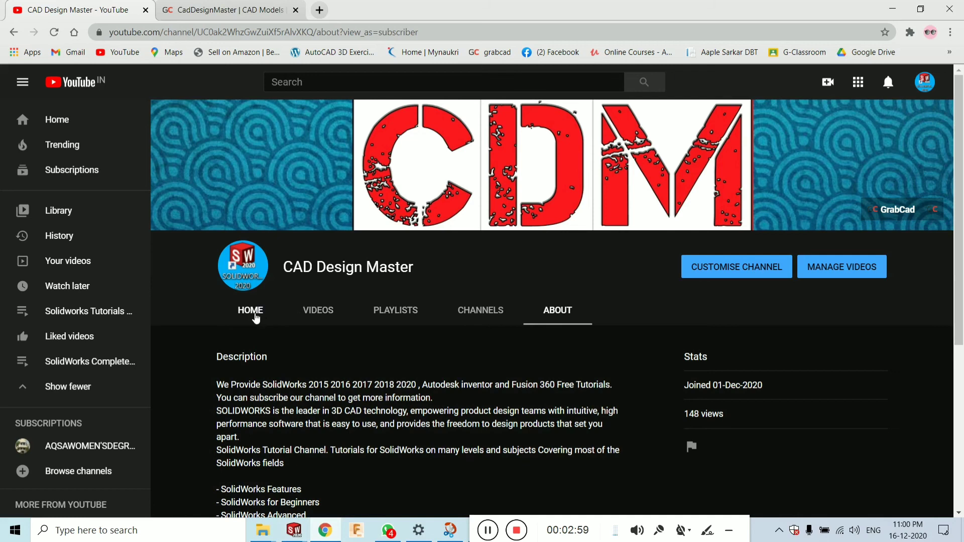
# - Open the CAD Design Master channel's Home tab and scroll to the Uploads row
pyautogui.scroll(-5, 343, 368)
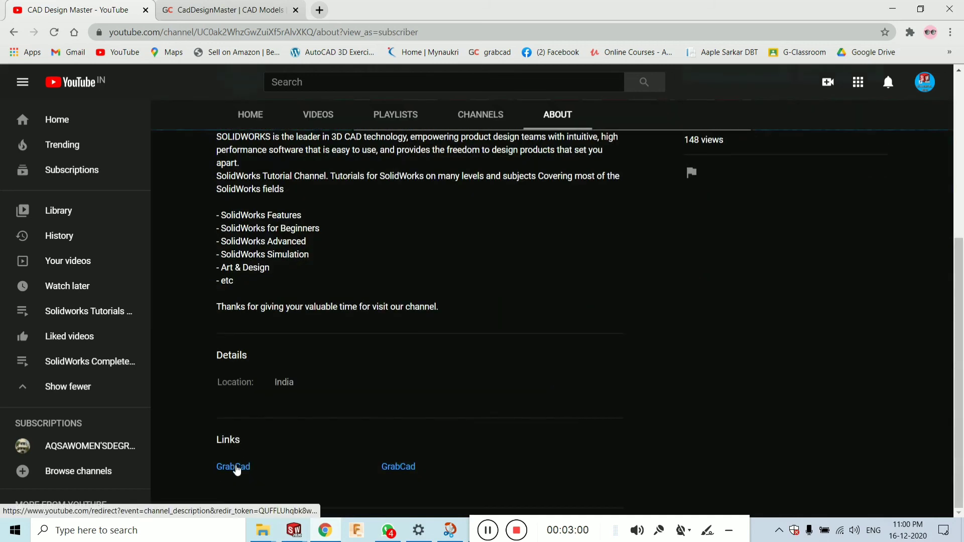
pyautogui.scroll(5, 341, 405)
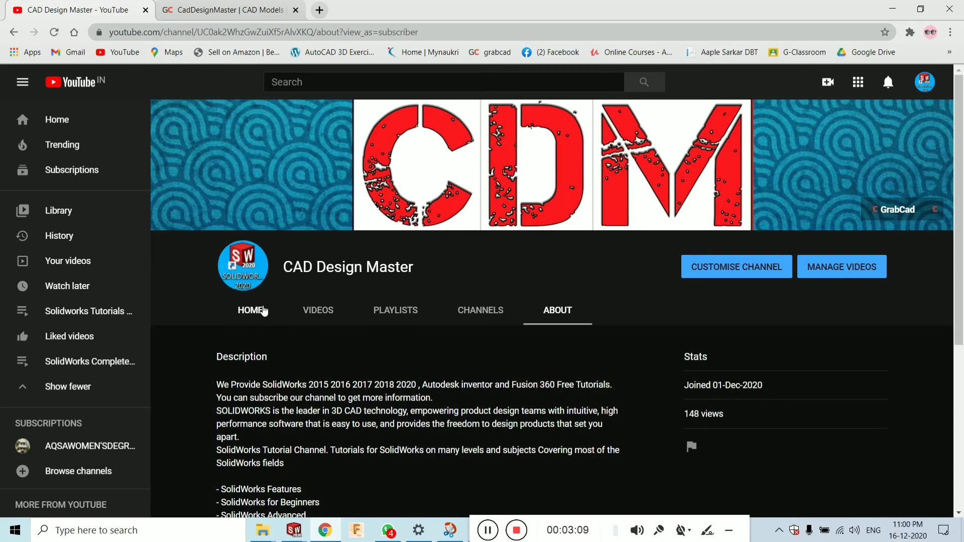
pyautogui.click(264, 311)
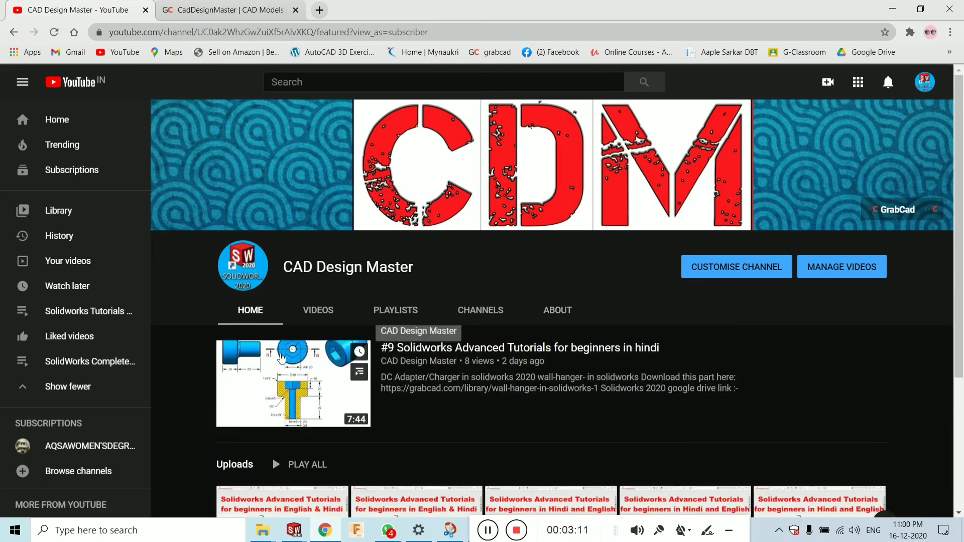
pyautogui.scroll(-4, 282, 358)
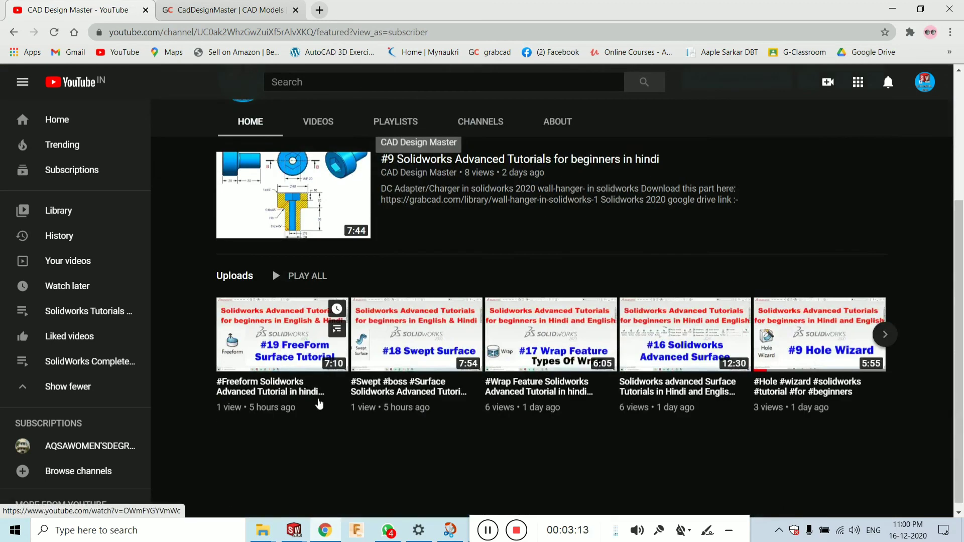
pyautogui.moveTo(331, 533)
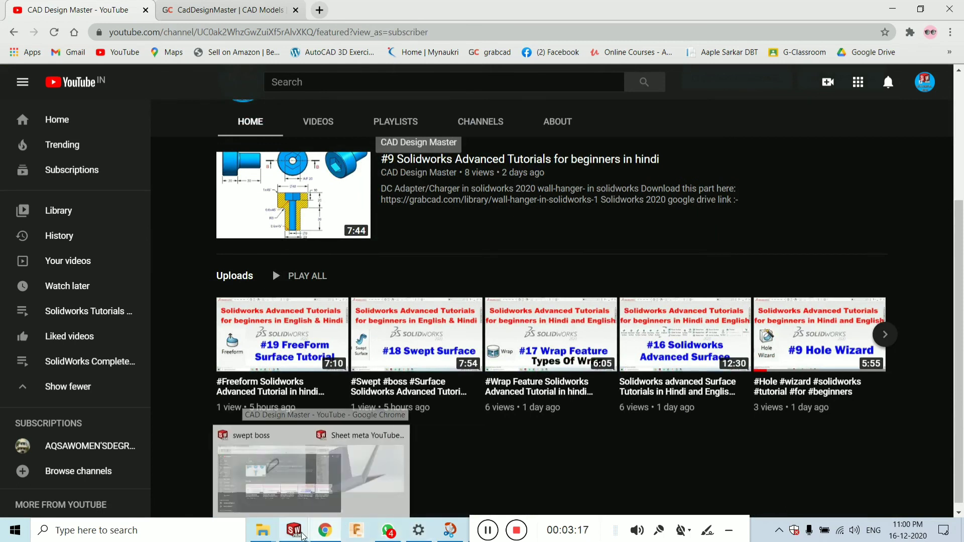
# - Return to SOLIDWORKS and show the flanged part with its bent corner in isometric view
pyautogui.click(354, 479)
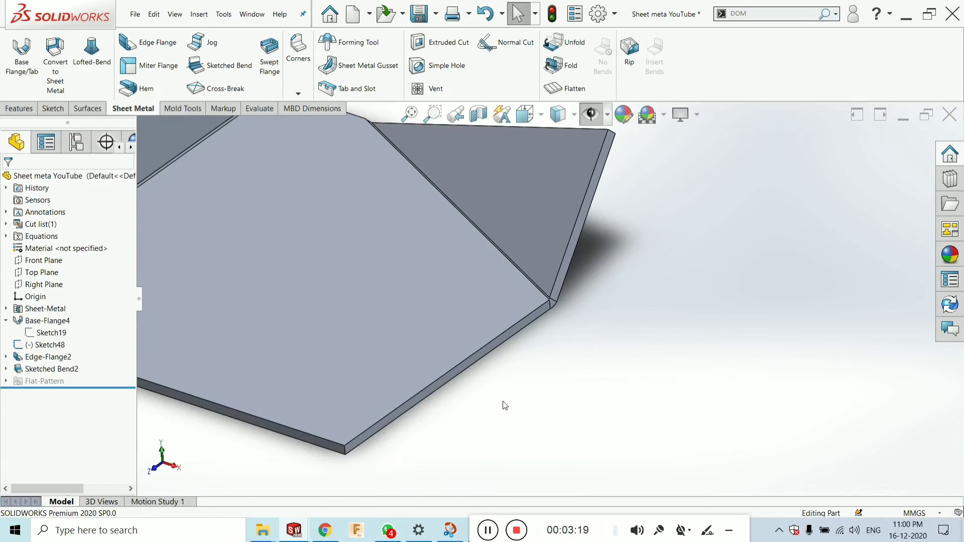
pyautogui.hotkey('ctrl', '7')
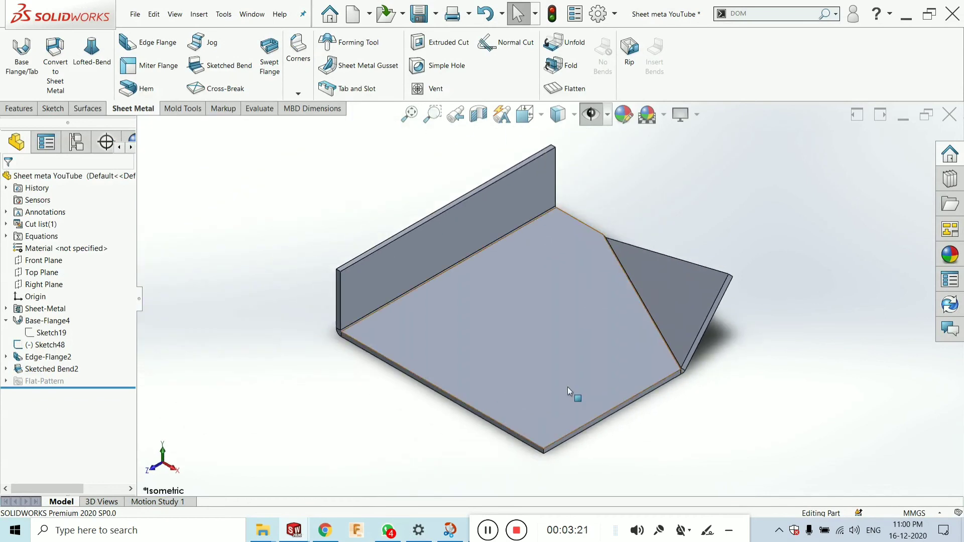